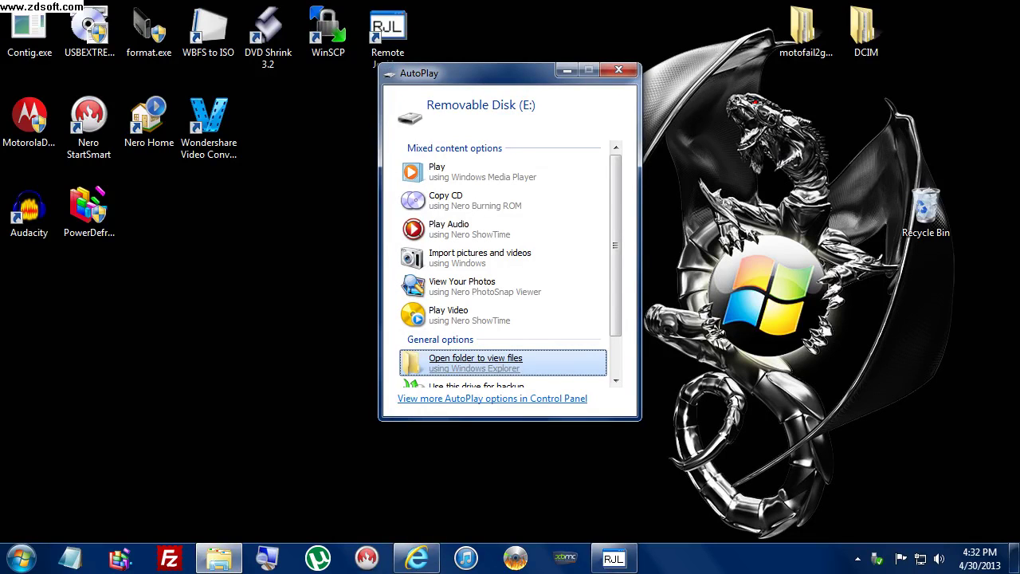
Step: Open Removable Disk (E:) to view its folders, then minimize that window
left_click(476, 363)
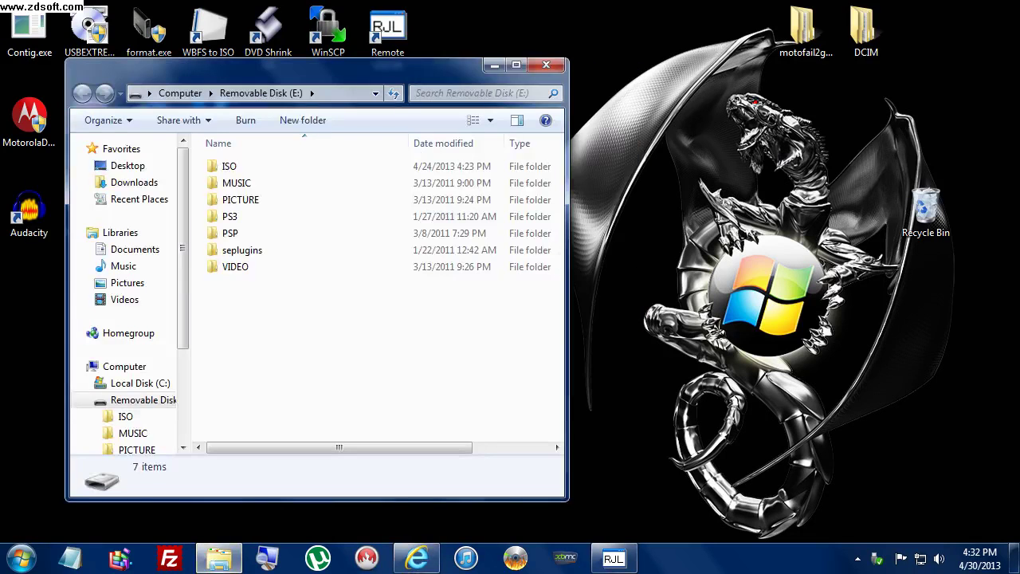
left_click(494, 65)
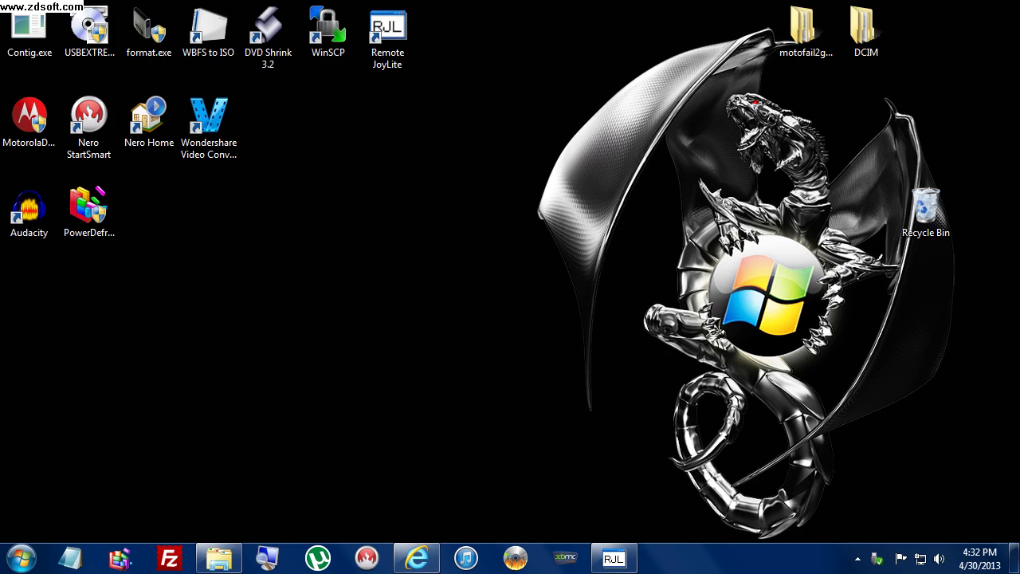
Step: Return to the PS2 Mod page and follow the PSP 660 CFW link to MediaFire
left_click(416, 558)
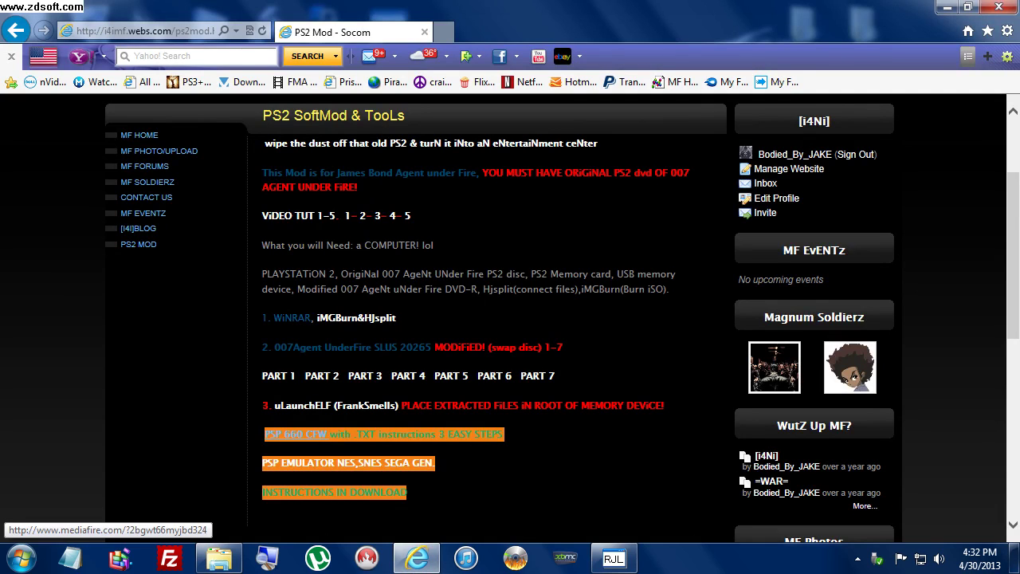
left_click(295, 434)
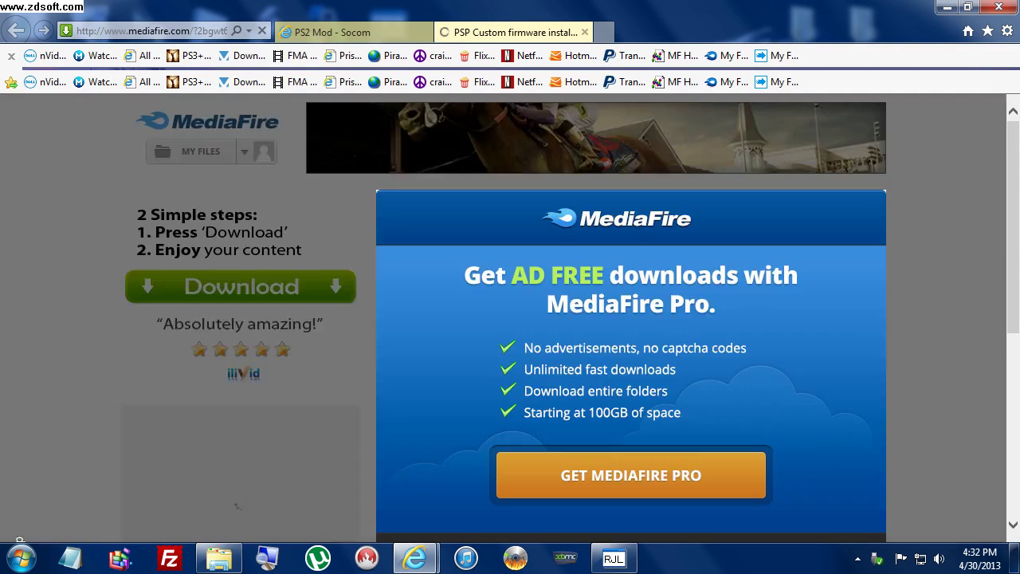
scroll(408, 519, "down", 3)
scroll(408, 519, "down", 1)
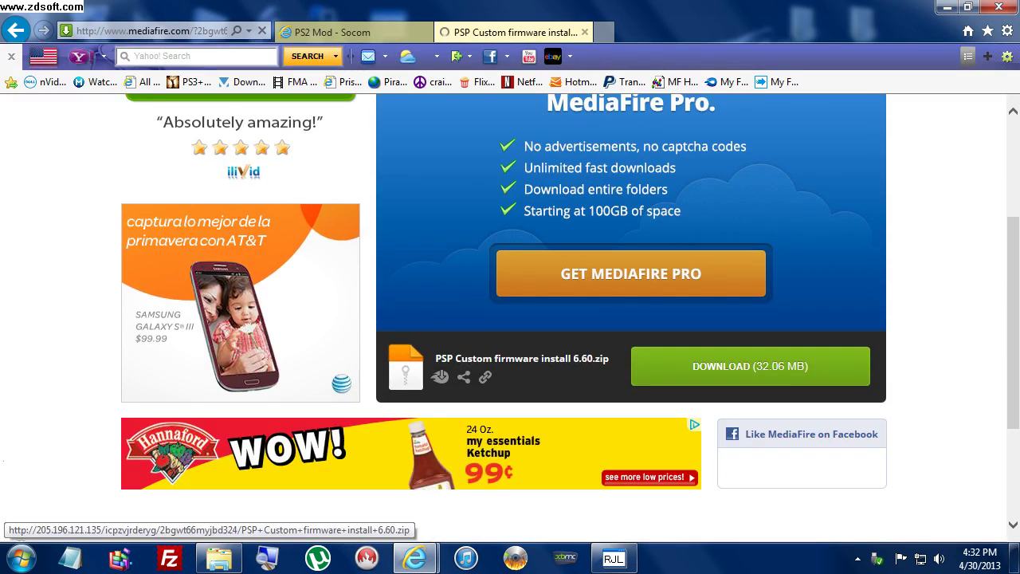
Step: Save PSP Custom firmware install 6.60.zip (32.0 MB) to the Desktop using Save as
left_click(750, 366)
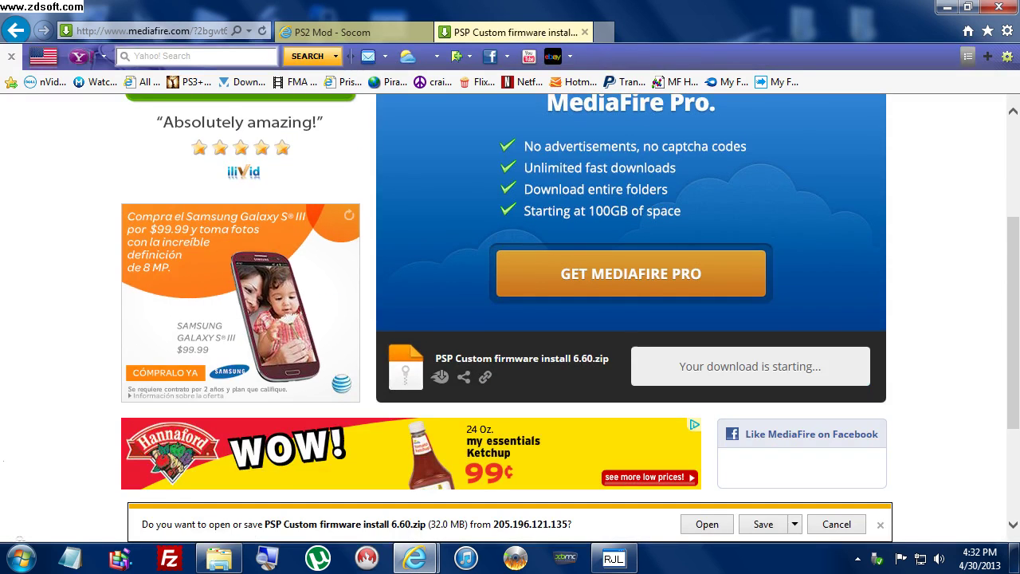
left_click(795, 524)
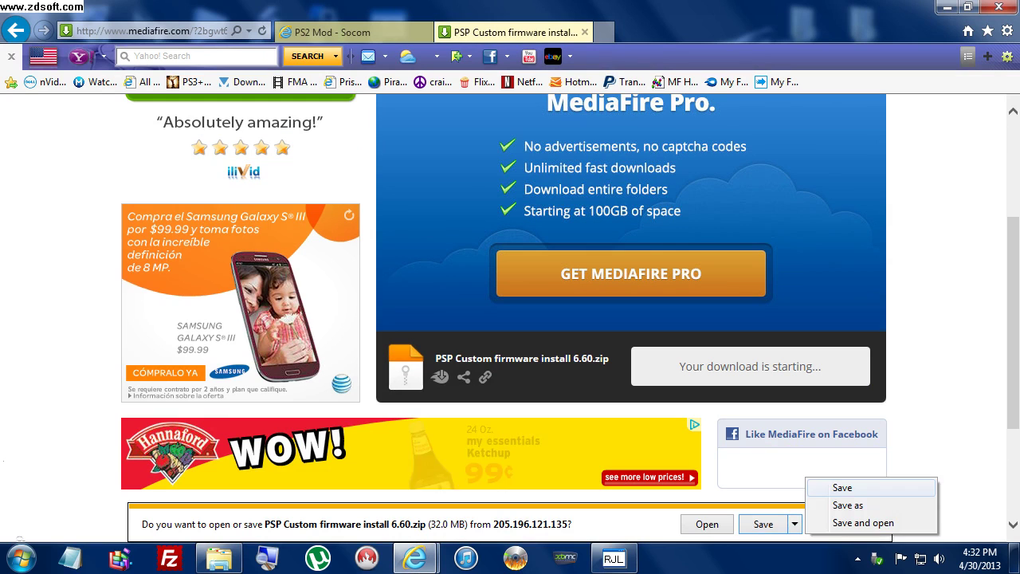
left_click(845, 505)
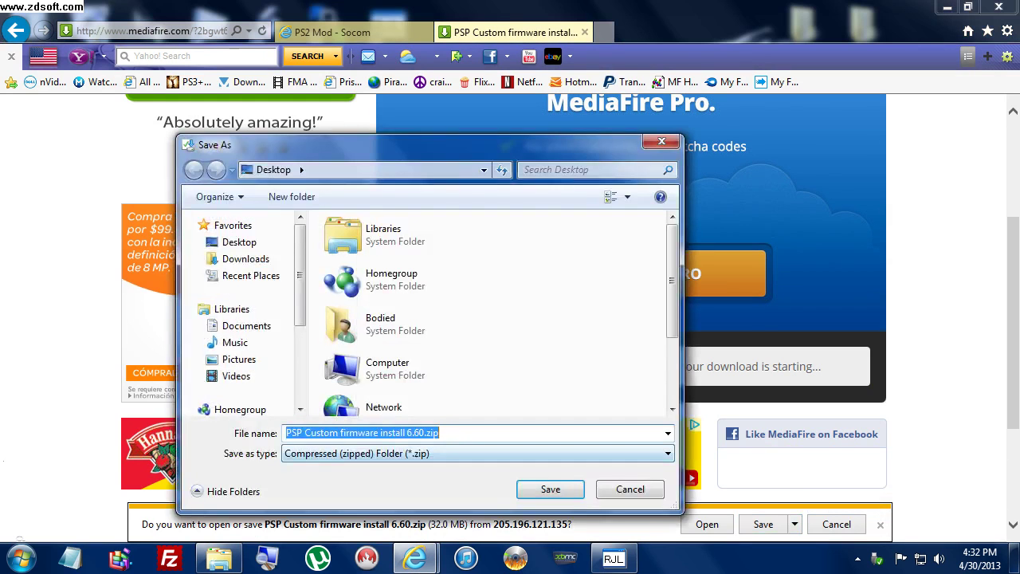
key("Return")
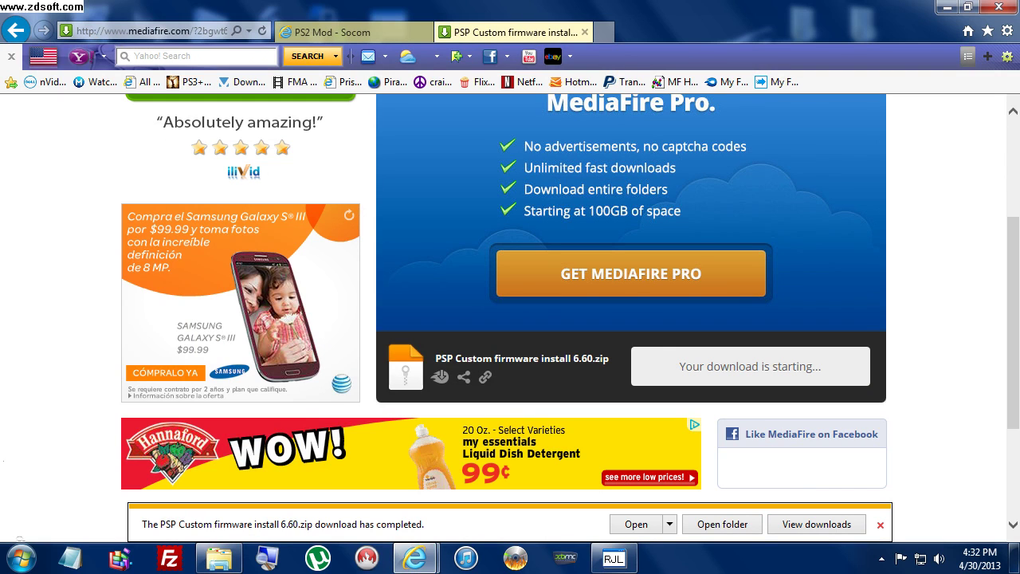
left_click(880, 525)
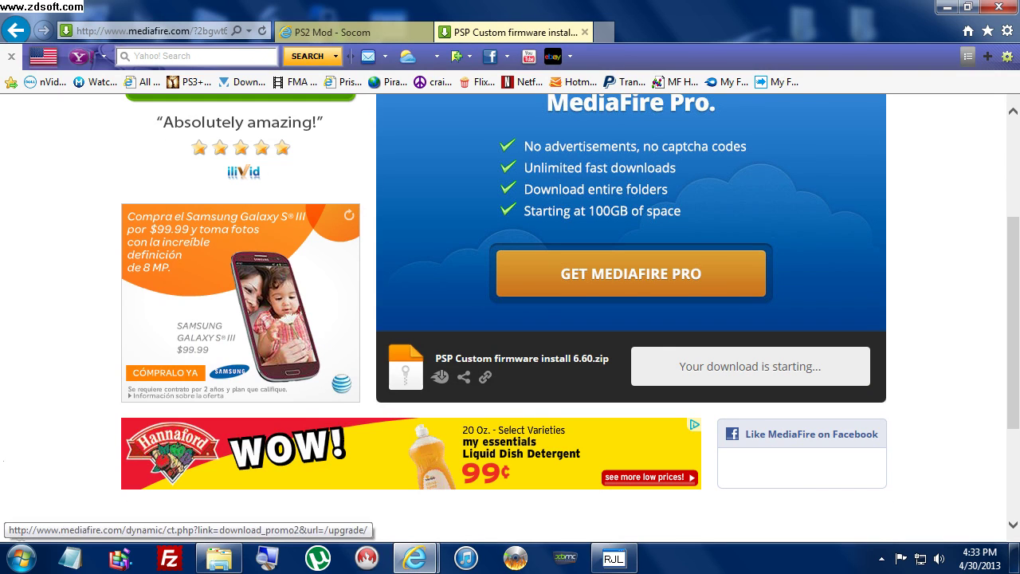
Step: Extract the firmware zip on the desktop with WinRAR's Extract files... to the default folder
left_click(946, 7)
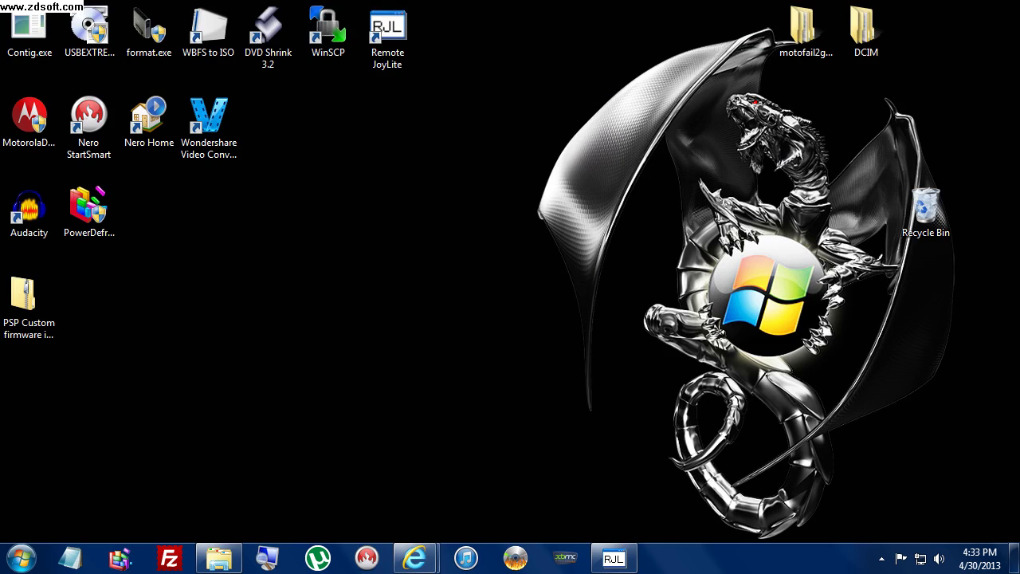
left_click(29, 299)
right_click(4, 319)
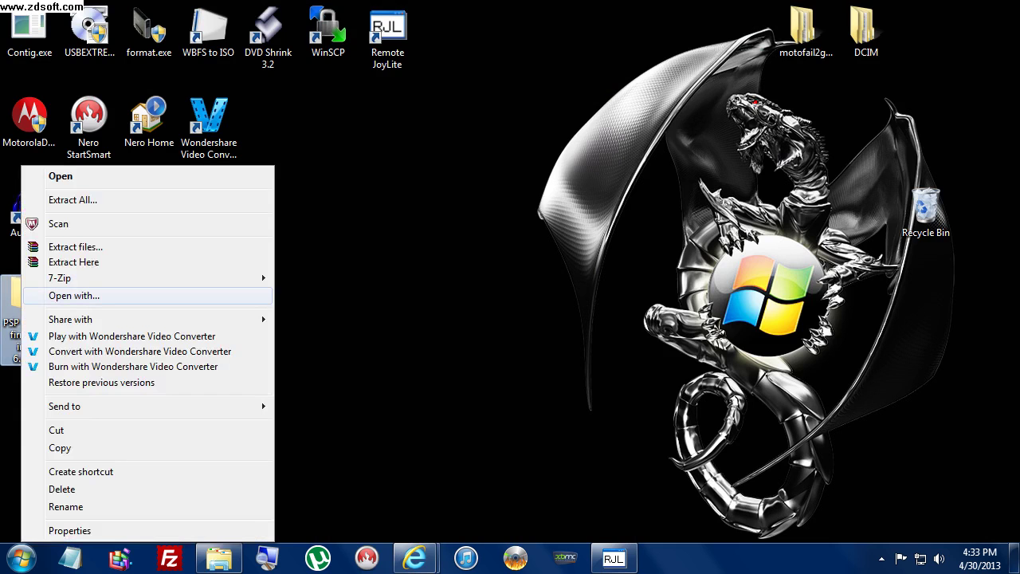
left_click(71, 246)
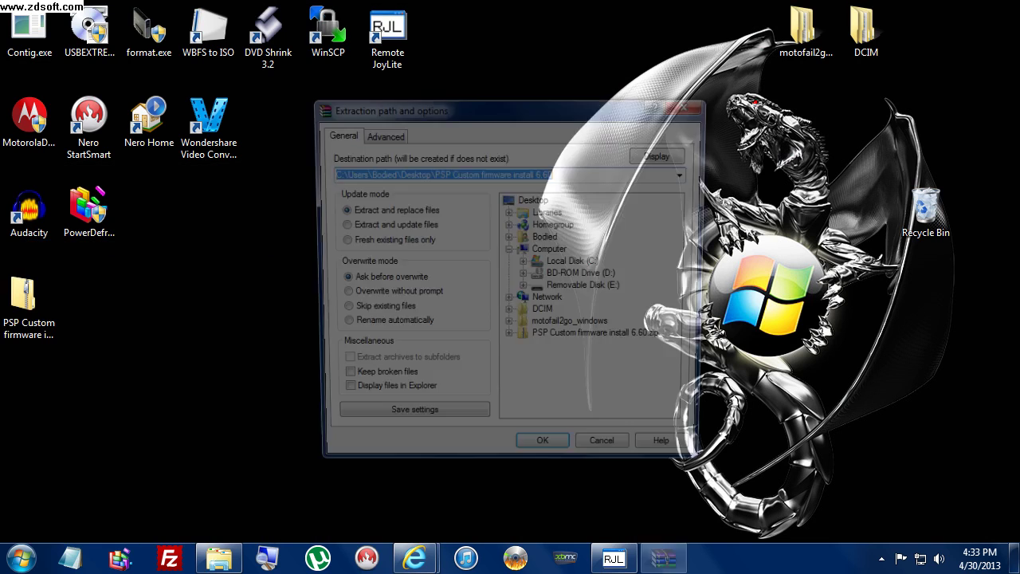
key("Return")
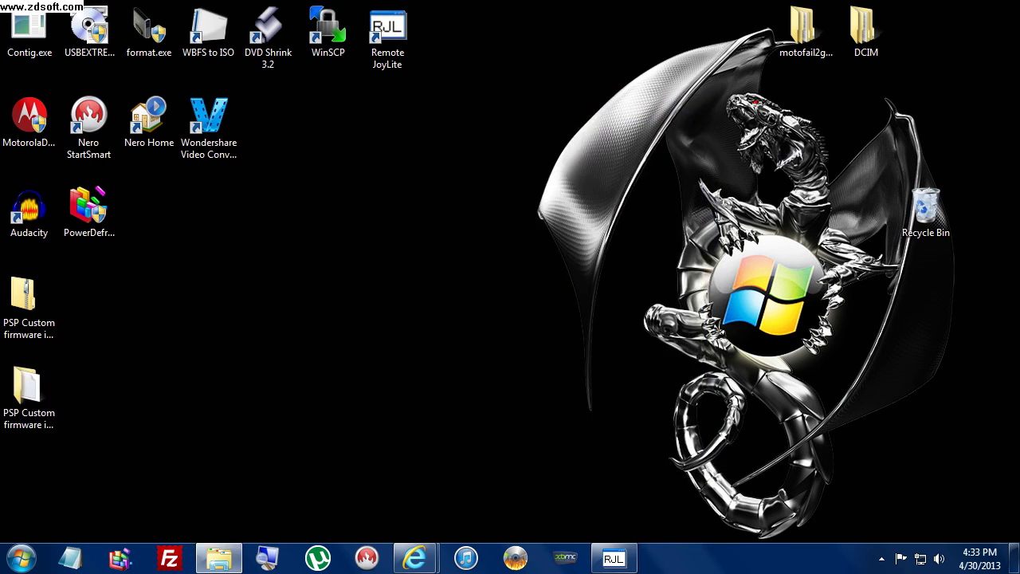
Step: Open the extracted PSP Custom firmware install 6.60 folder and place its window on the right
double_click(29, 397)
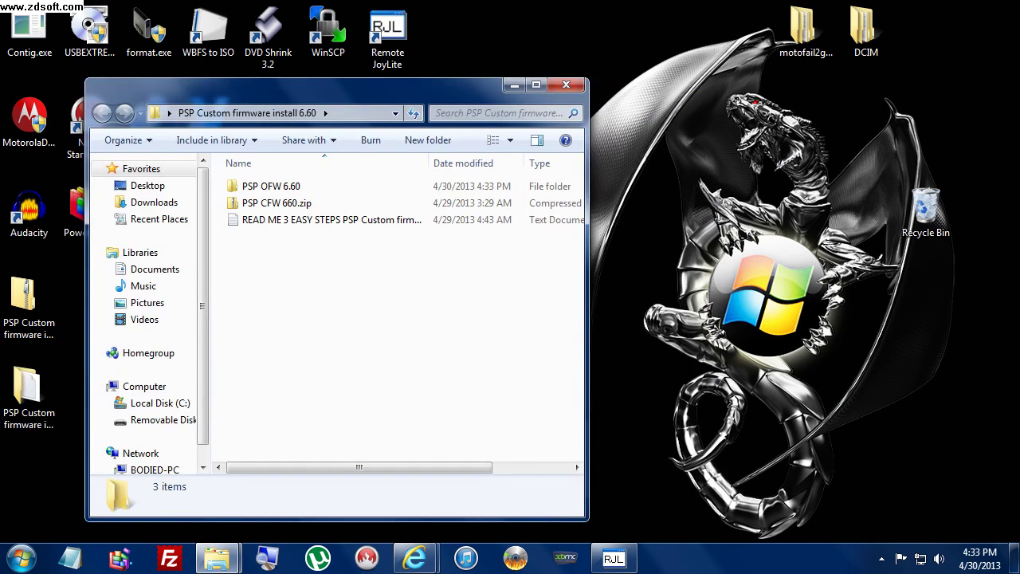
left_click(536, 84)
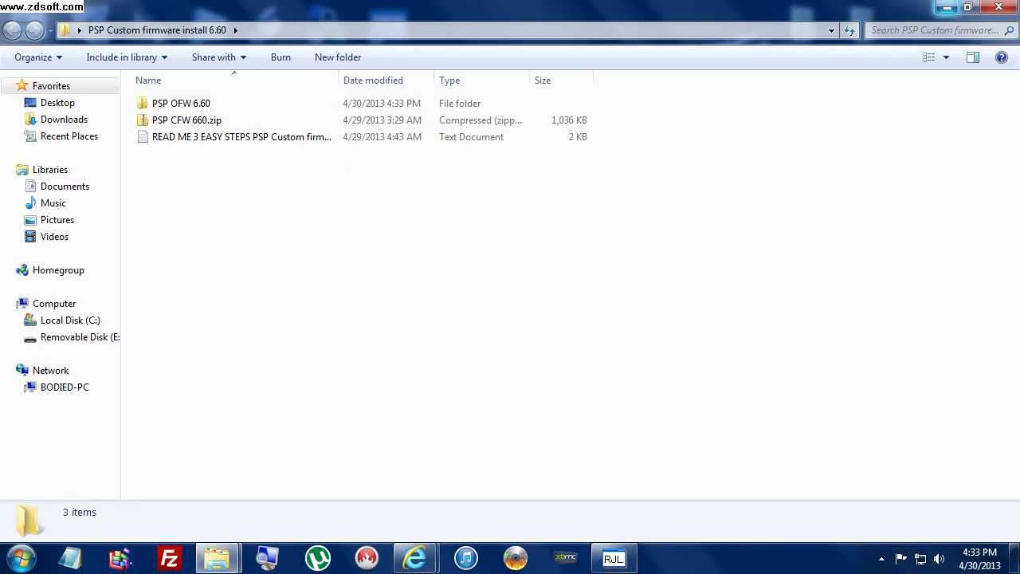
left_click(967, 7)
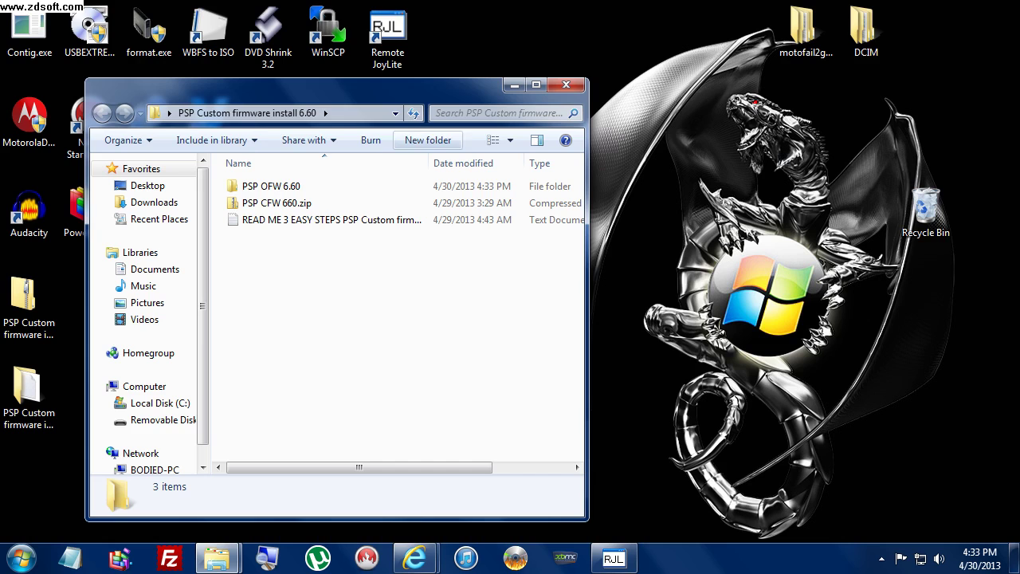
mouse_move(319, 92)
left_mouse_down()
mouse_move(446, 92)
mouse_move(718, 47)
left_mouse_up()
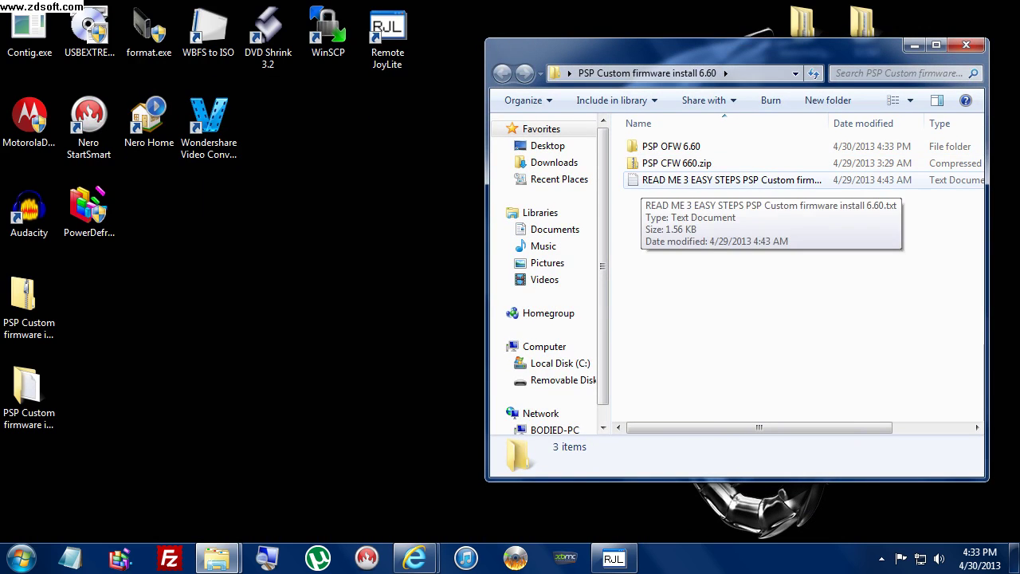
Step: Open E:\PSP\GAME on the stick and drag PSP OFW 6.60's UPDATE folder into it
mouse_move(217, 558)
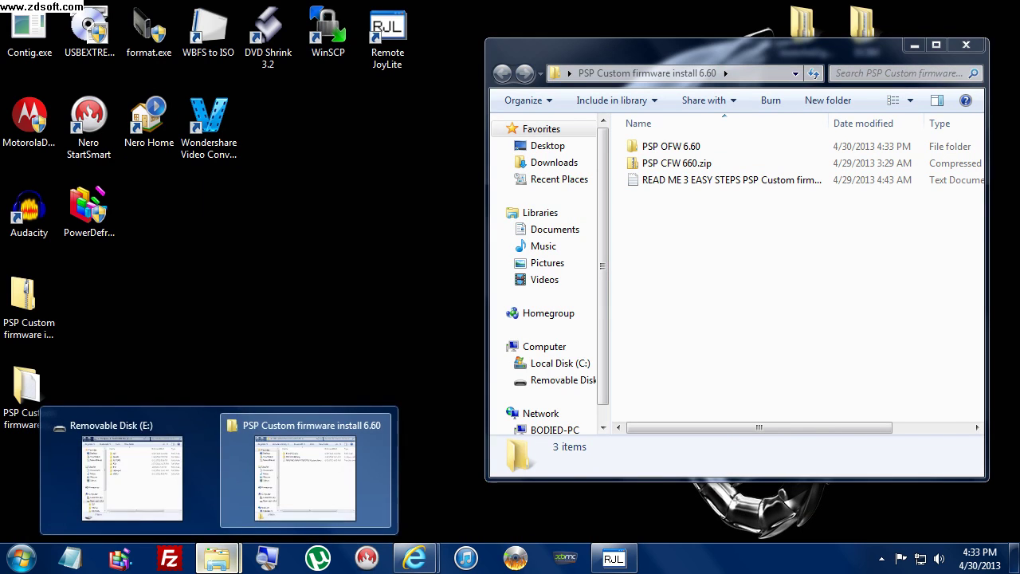
left_click(126, 451)
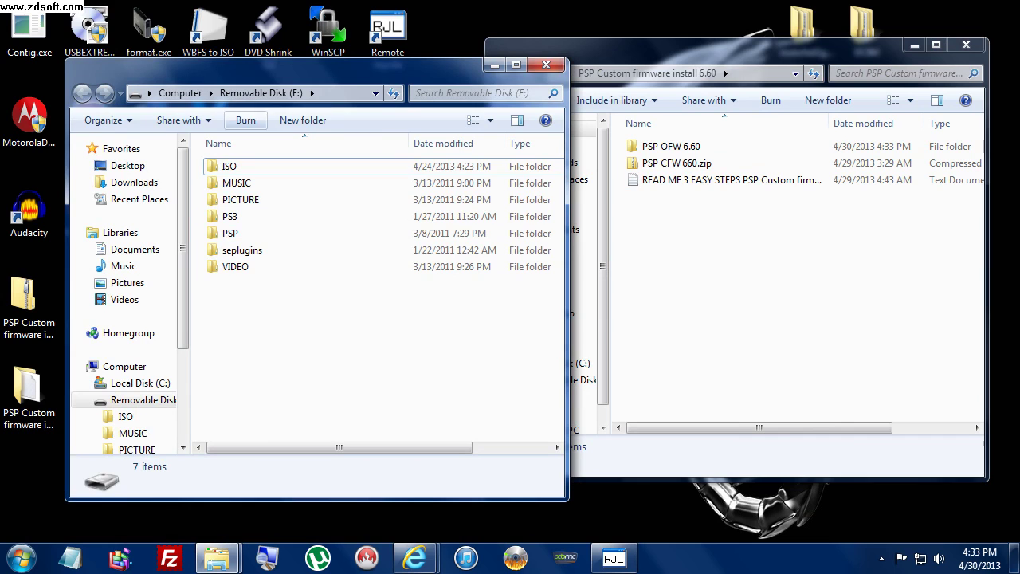
double_click(231, 233)
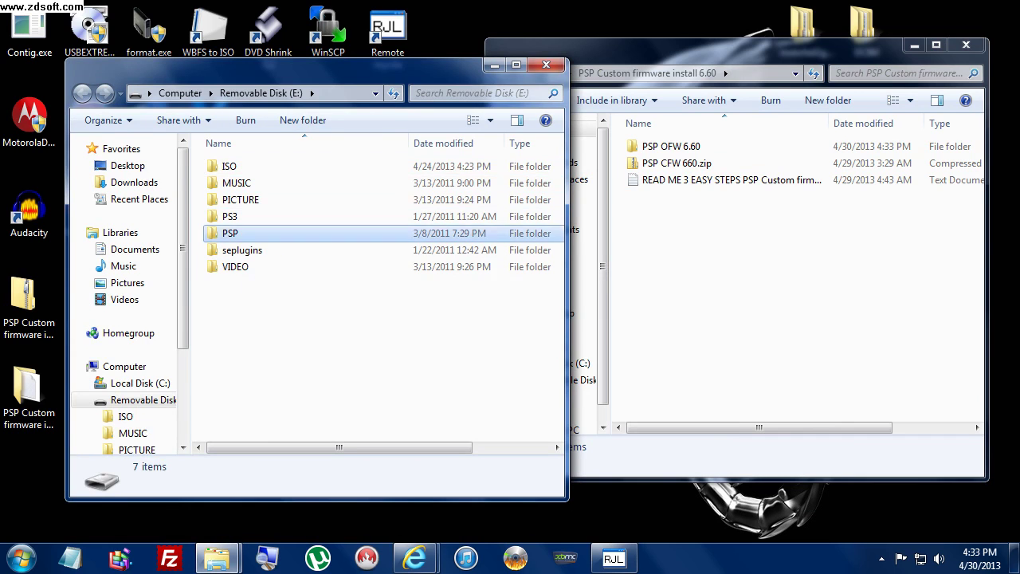
double_click(236, 166)
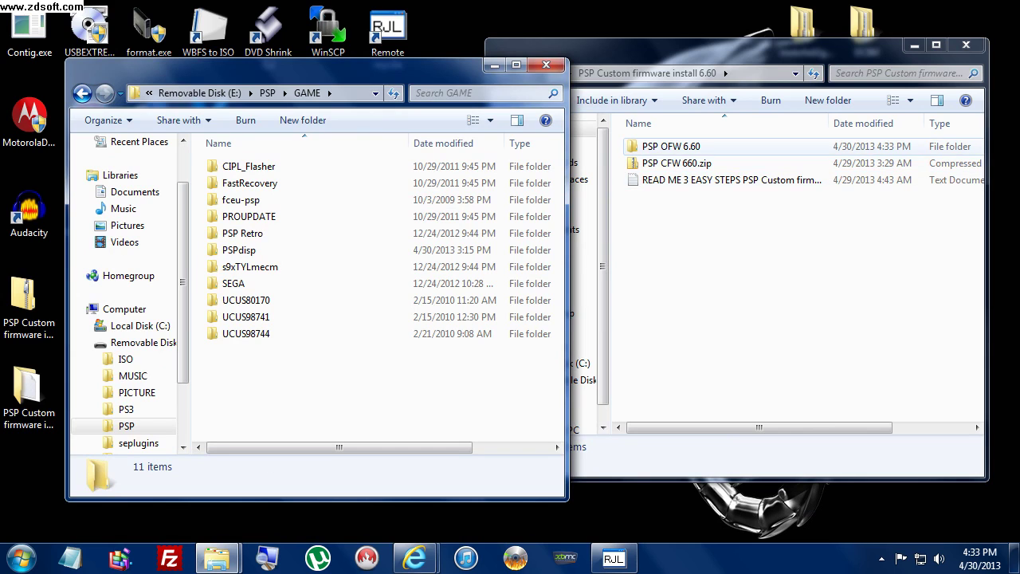
double_click(671, 146)
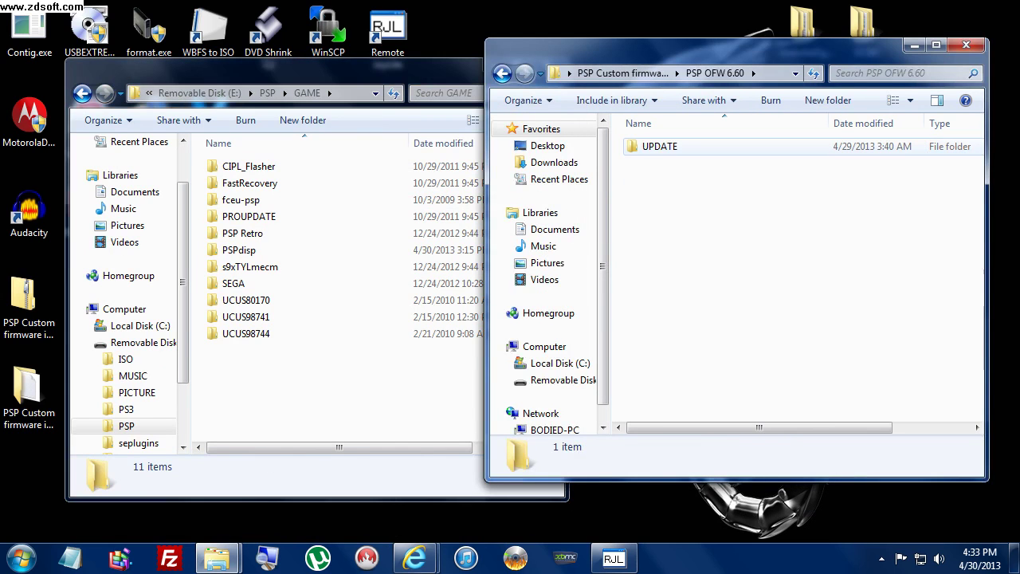
mouse_move(660, 146)
left_mouse_down()
mouse_move(399, 327)
mouse_move(291, 378)
left_mouse_up()
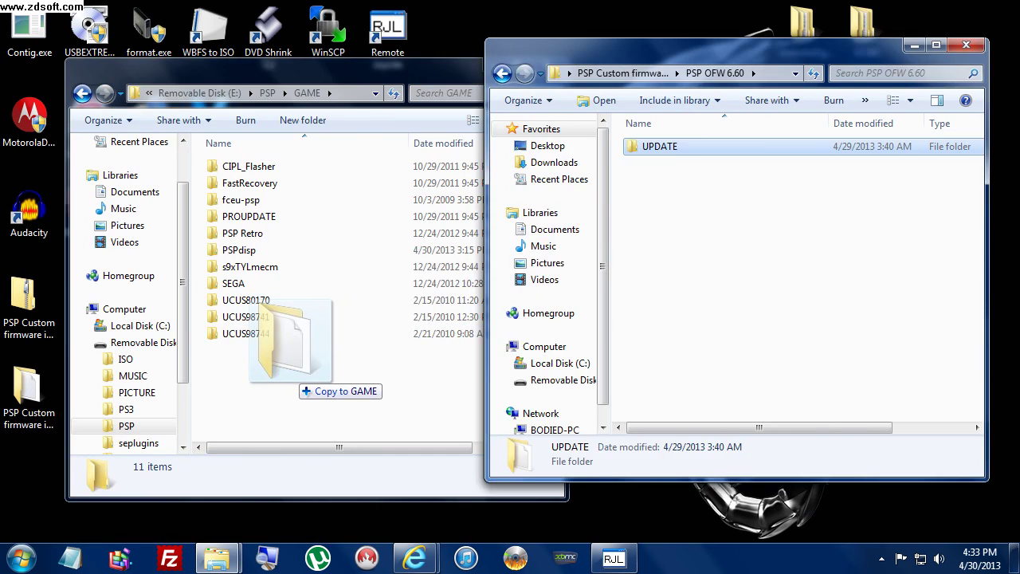
Step: Go back to the install folder and back up to the memory stick's top level
mouse_move(291, 378)
left_mouse_down()
mouse_move(649, 350)
mouse_move(783, 253)
mouse_move(737, 248)
left_mouse_up()
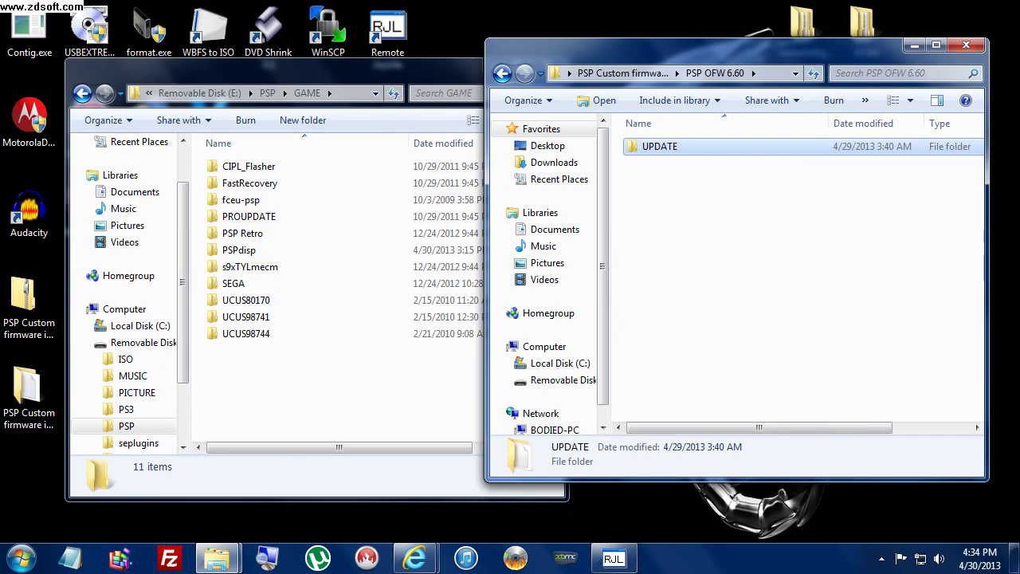
key("BackSpace")
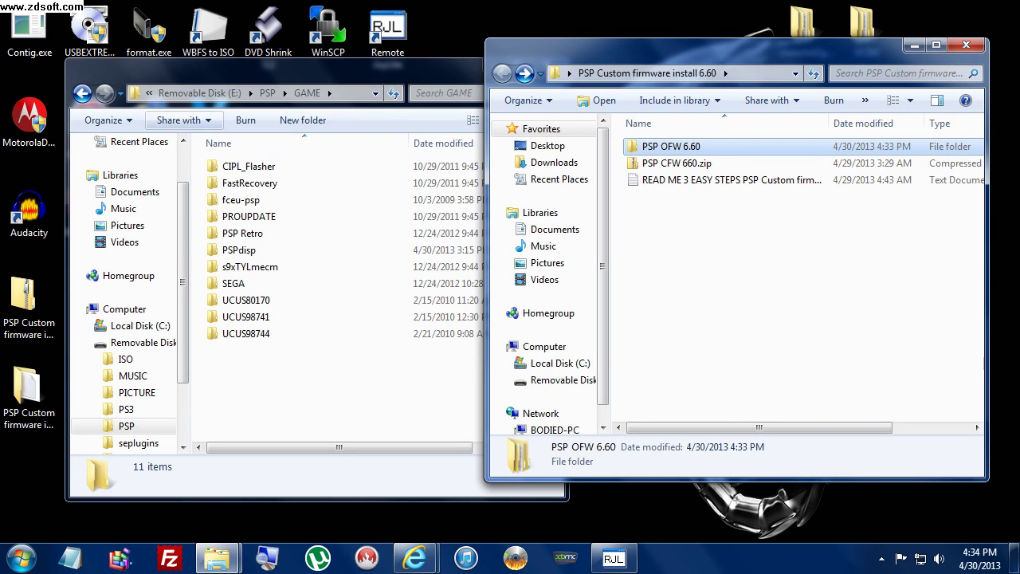
left_click(82, 93)
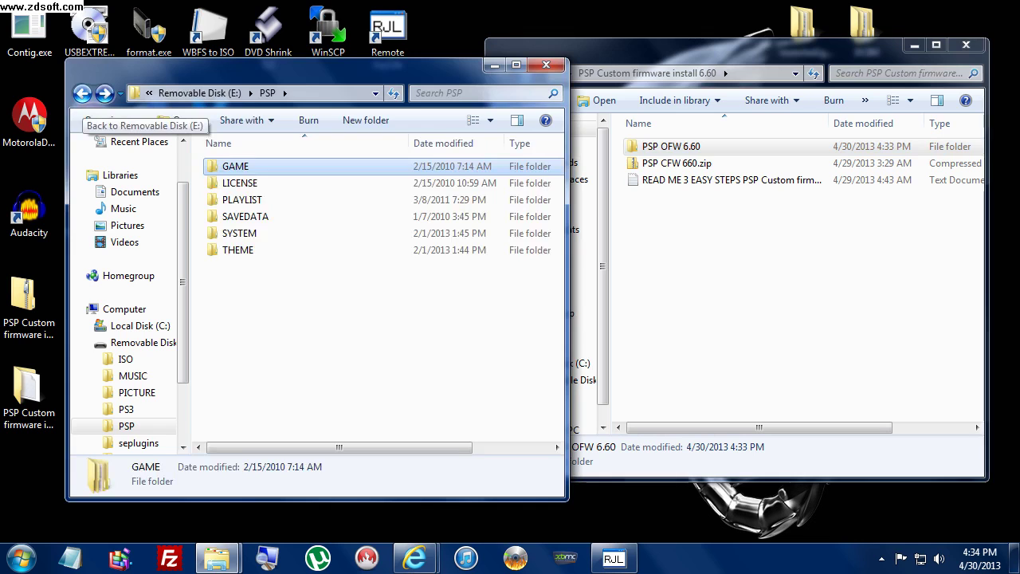
left_click(82, 93)
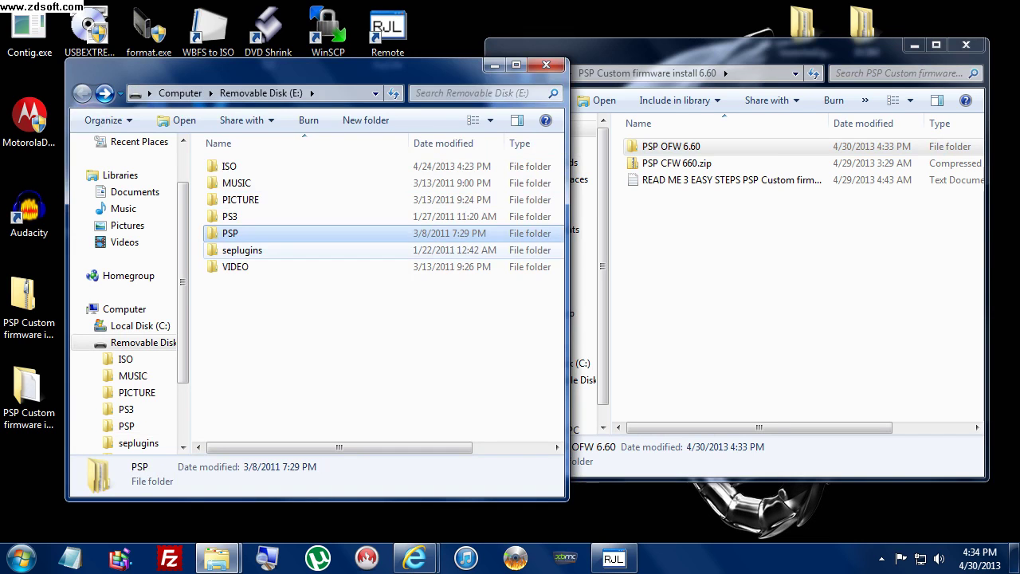
Step: Extract PSP CFW 660.zip with WinRAR's Extract files..., confirming with OK
left_click(758, 208)
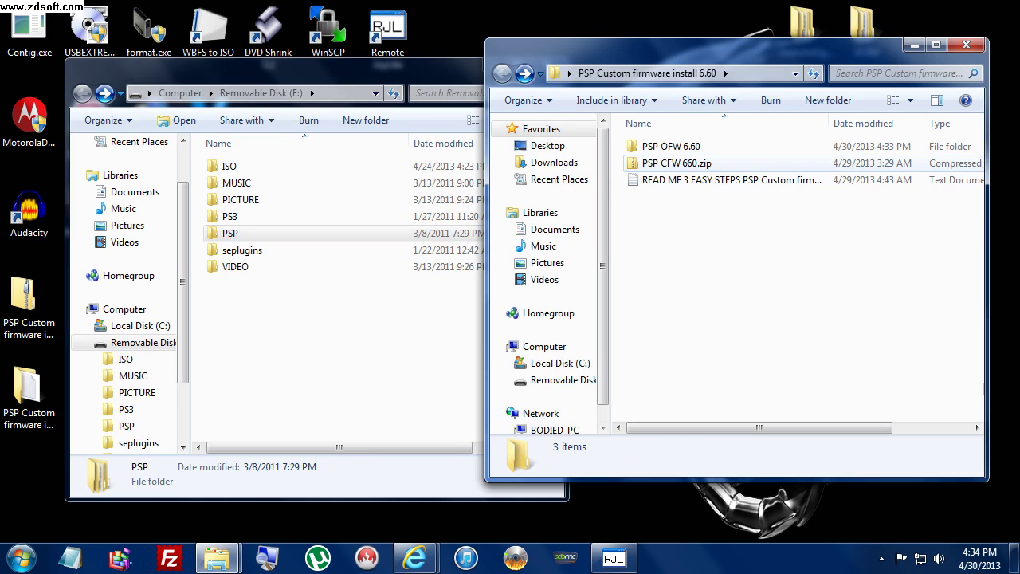
left_click(677, 163)
right_click(650, 163)
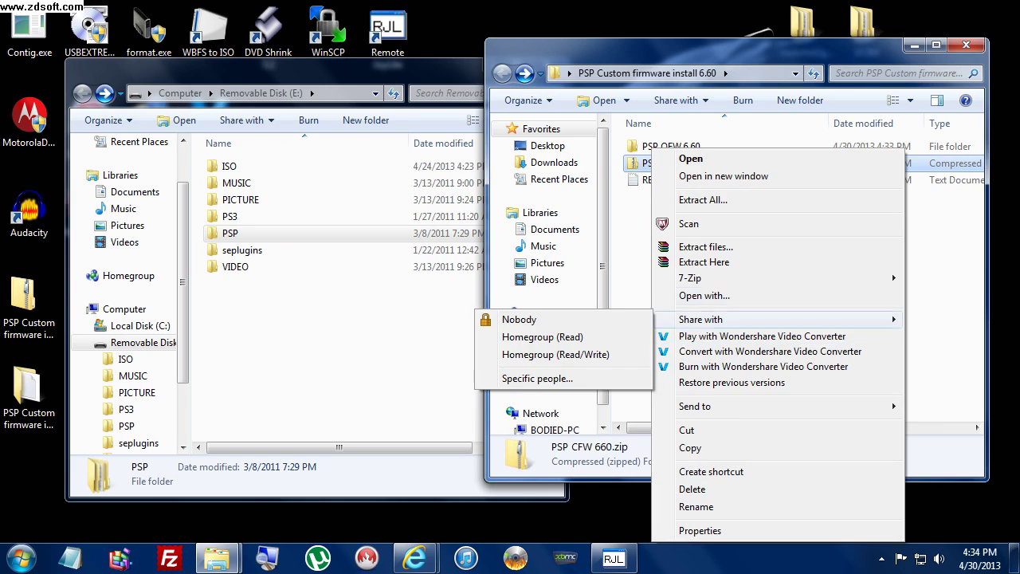
left_click(705, 246)
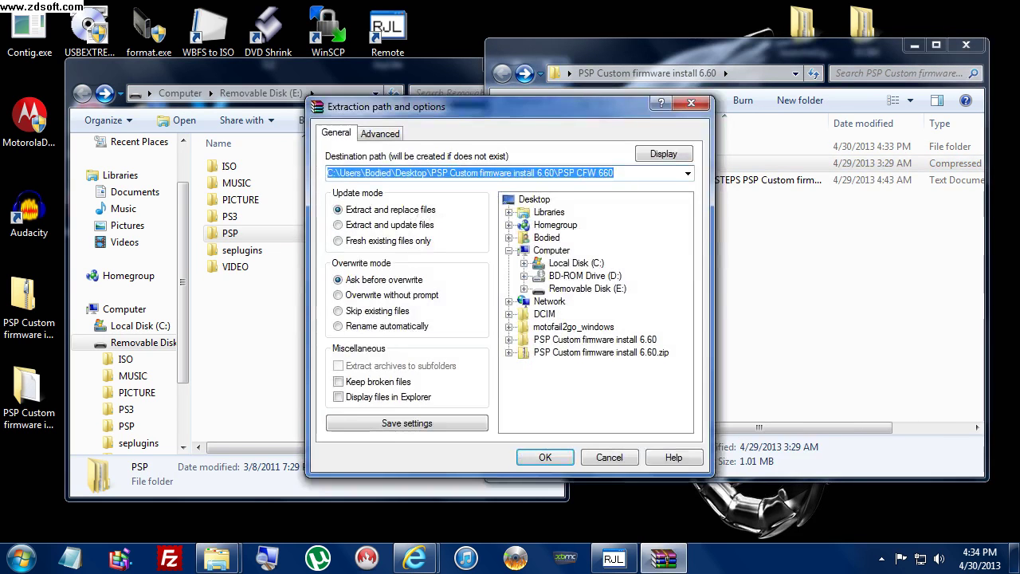
left_click(546, 457)
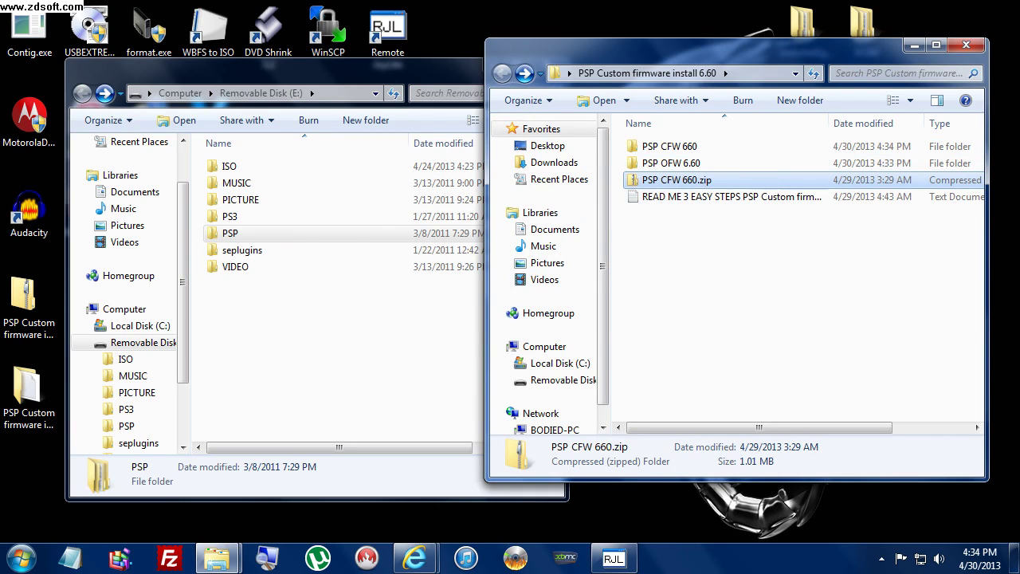
Step: Open PSP CFW 660 beside E:\PSP\GAME and select CIPL_Flasher, FastRecovery, PROUPDATE and sdk
double_click(669, 146)
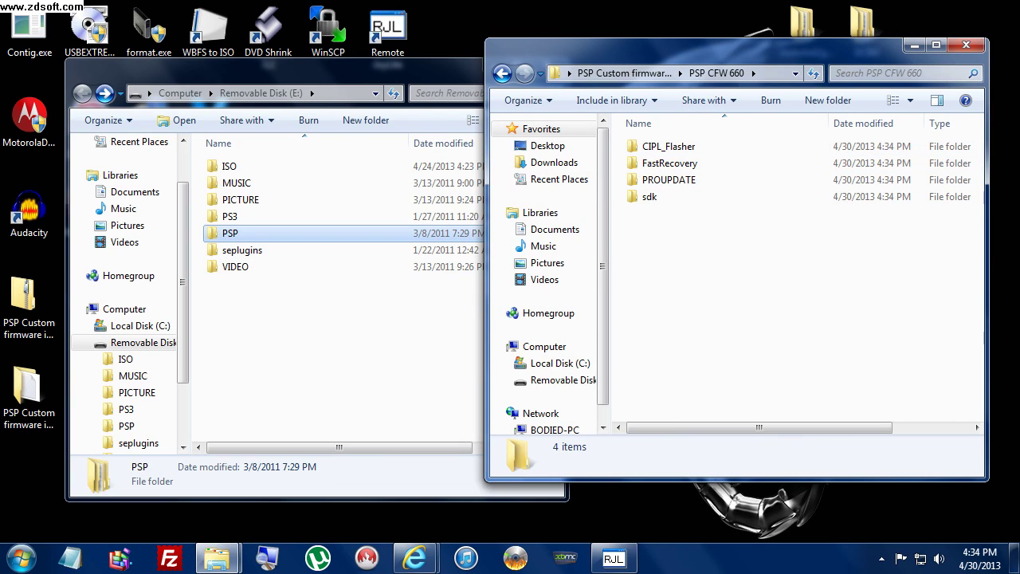
double_click(229, 233)
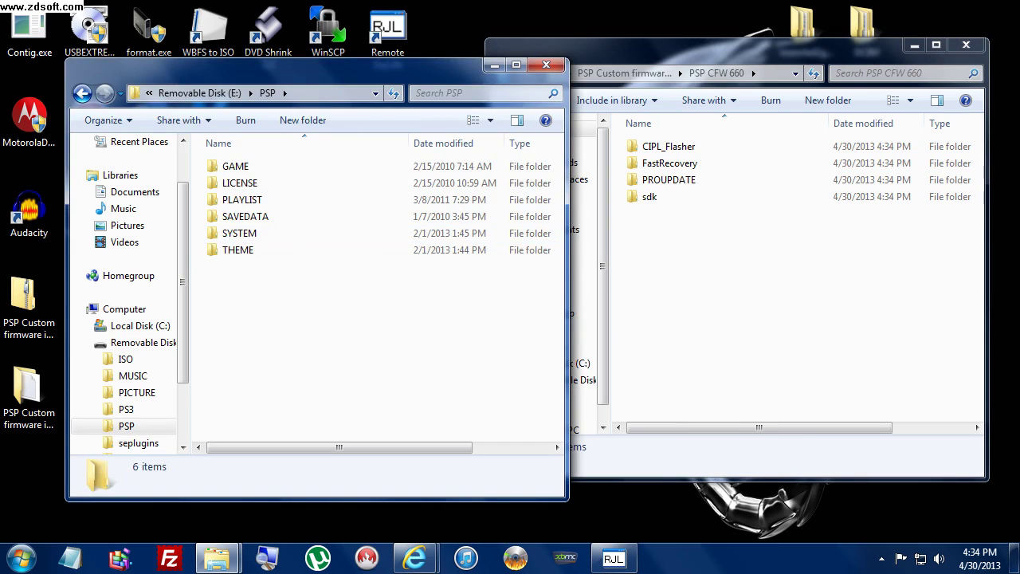
mouse_move(263, 169)
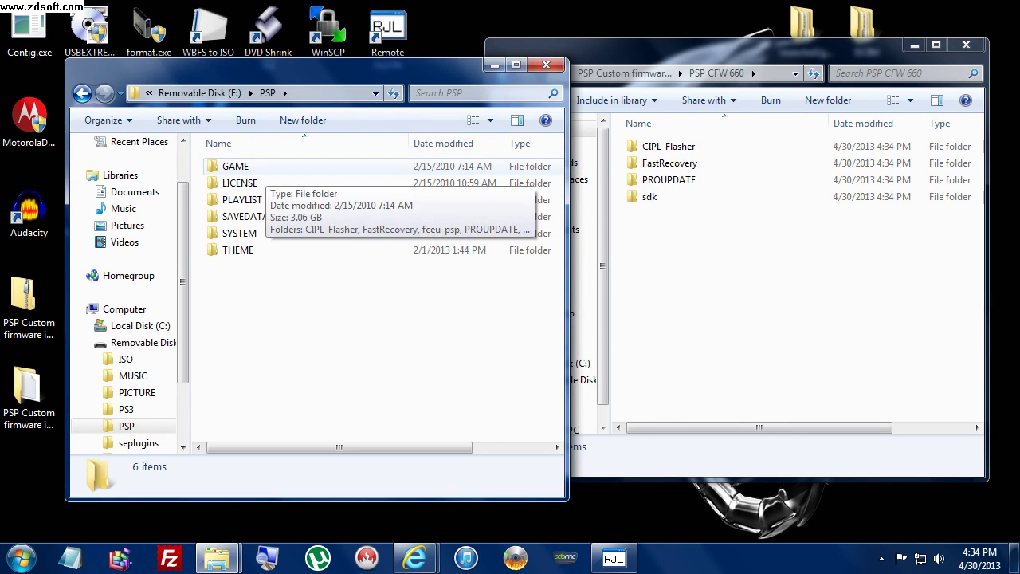
double_click(263, 169)
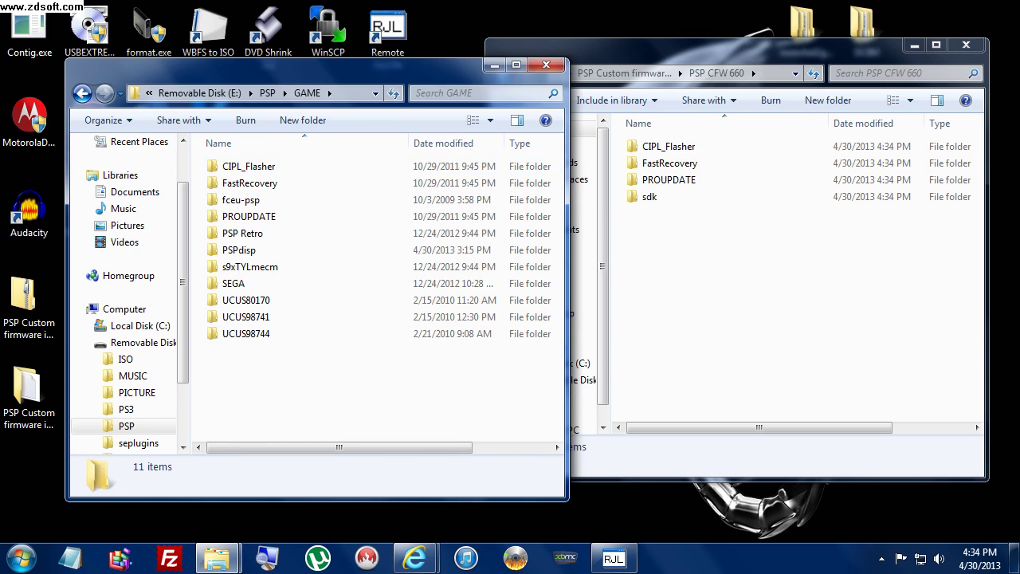
left_click(729, 285)
mouse_move(678, 288)
left_mouse_down()
mouse_move(667, 144)
mouse_move(565, 241)
mouse_move(276, 339)
mouse_move(315, 378)
mouse_move(374, 381)
mouse_move(749, 296)
left_mouse_up()
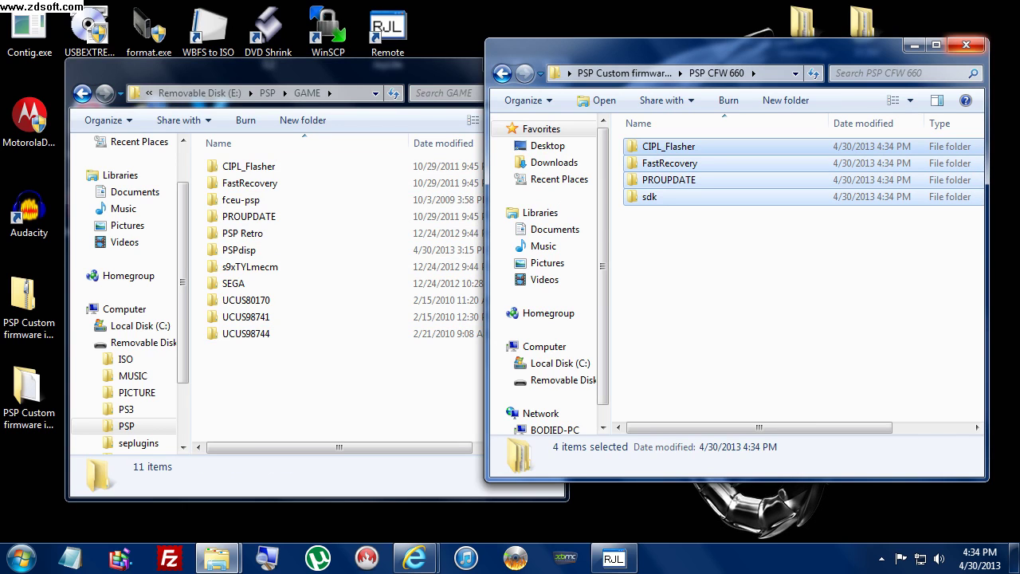
Step: Close the PSP CFW 660 and GAME folder windows
left_click(966, 45)
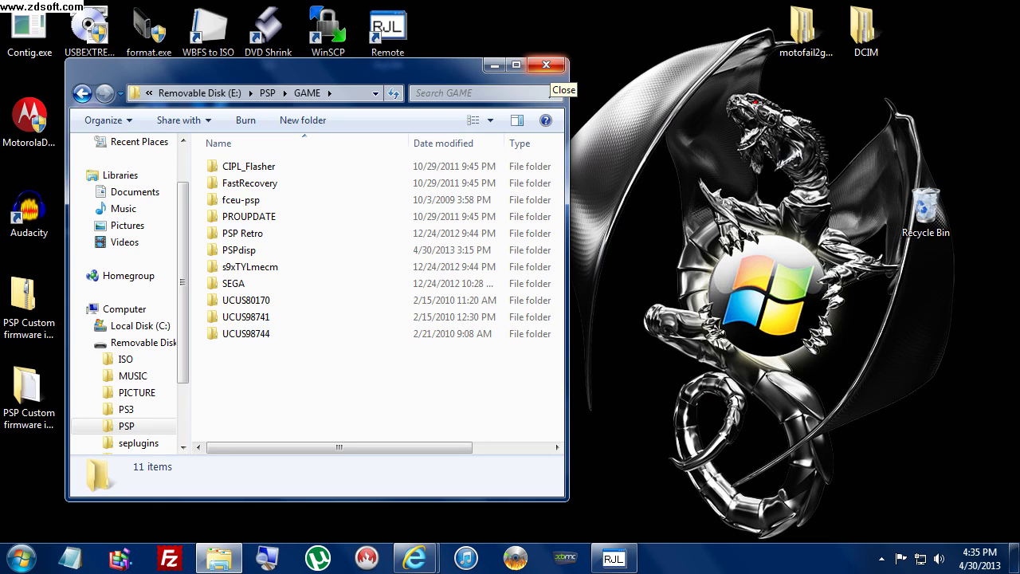
left_click(547, 66)
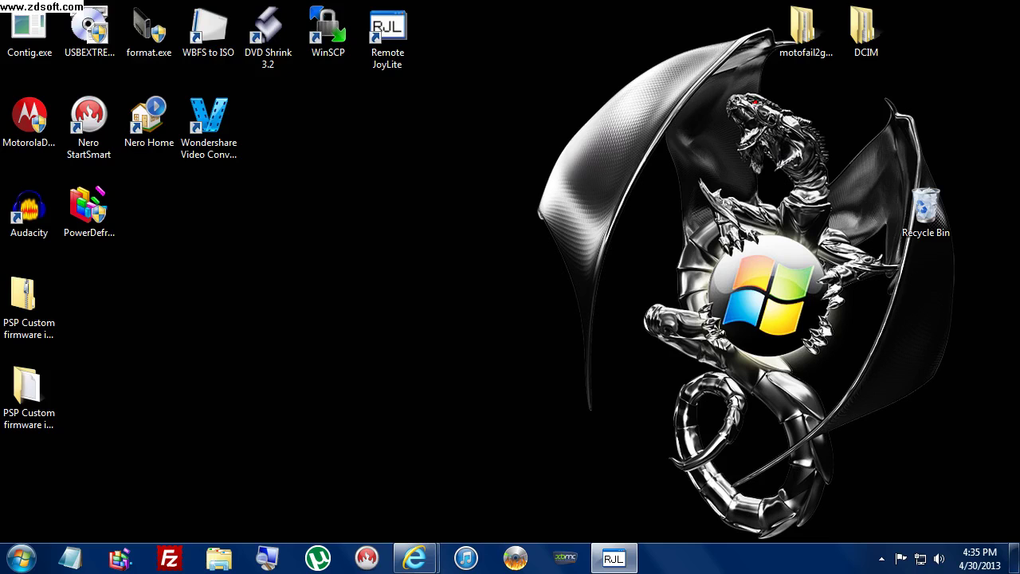
Step: Maximize RemoteJoyLite and open Game > Memory Stick on the PSP, moving down the list
left_click(613, 558)
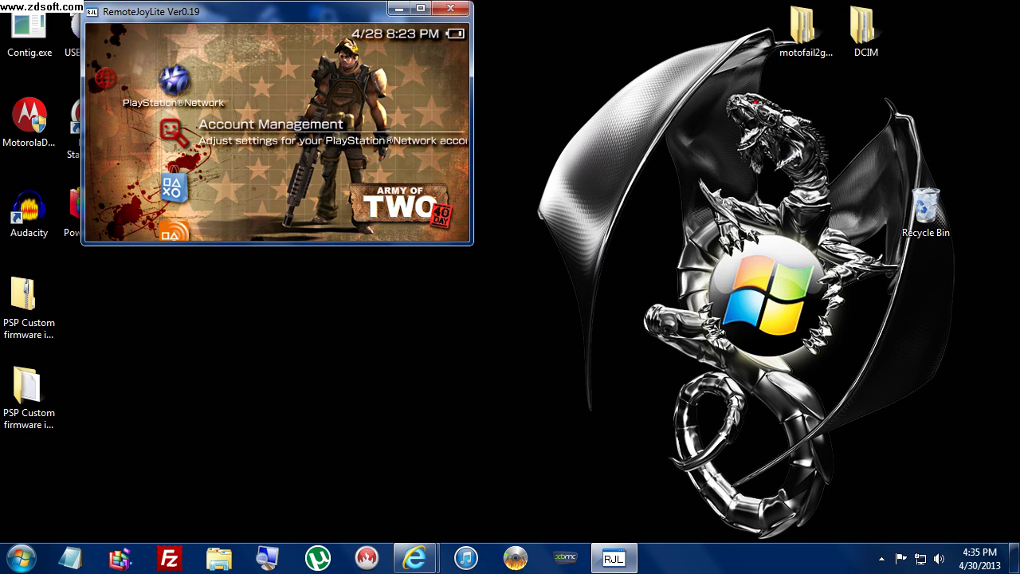
left_click(420, 8)
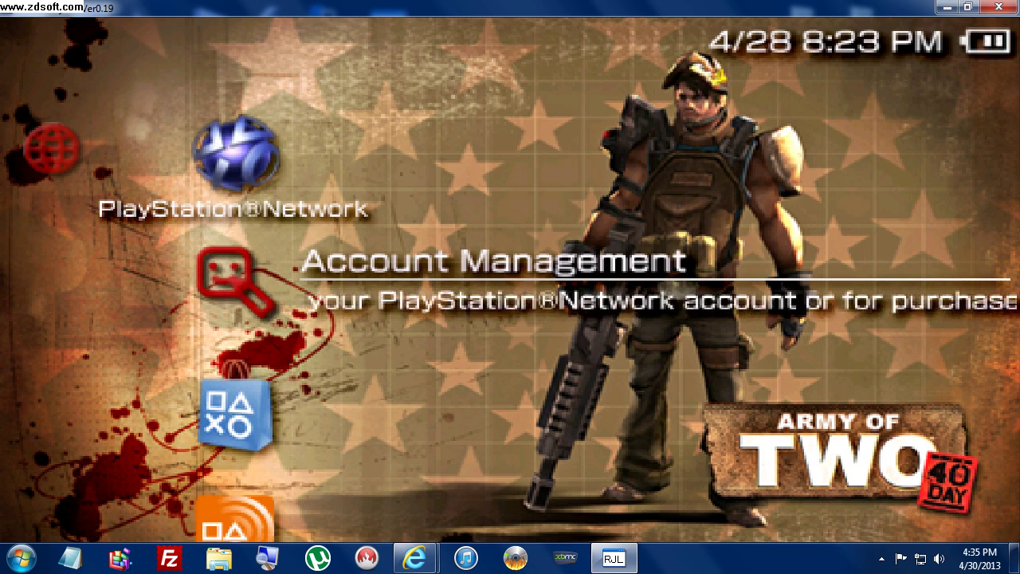
key("Left")
key("Left")
key("Left")
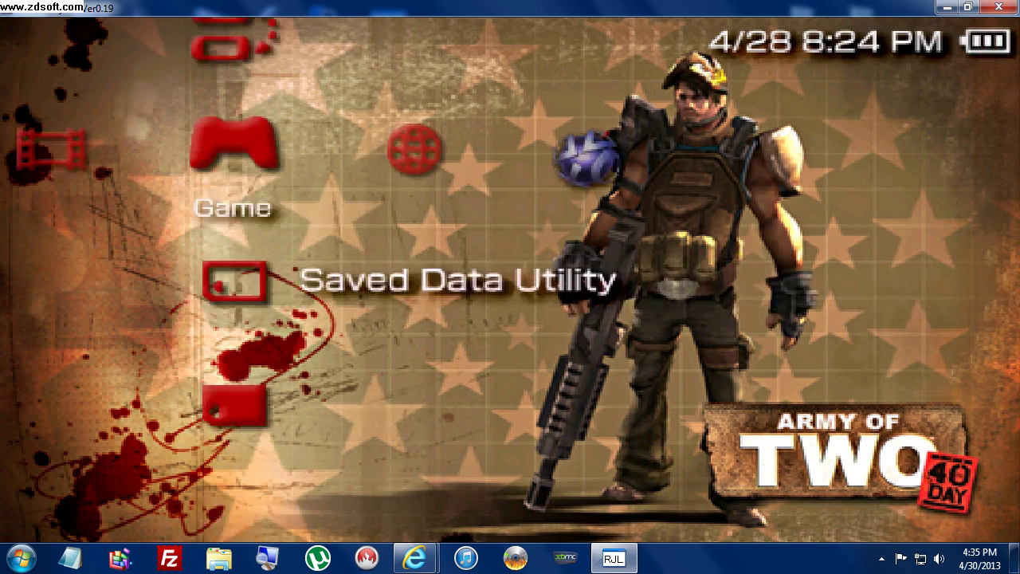
key("Right")
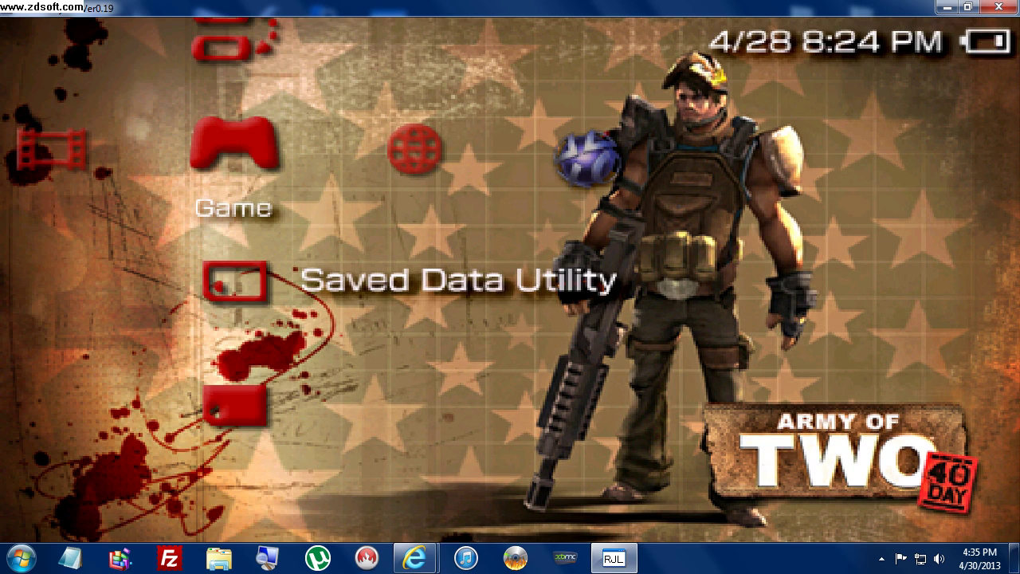
key("Down")
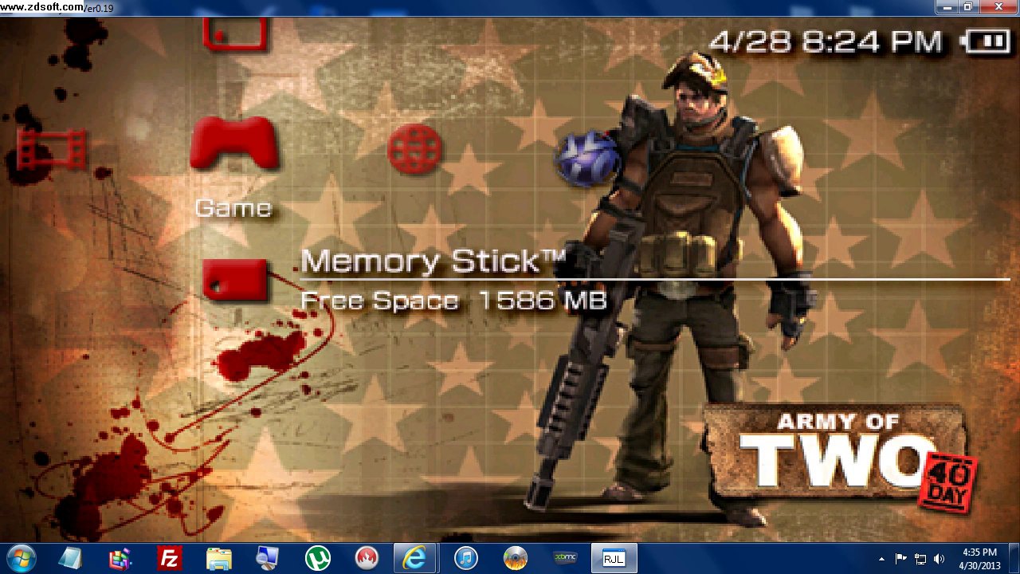
key("x")
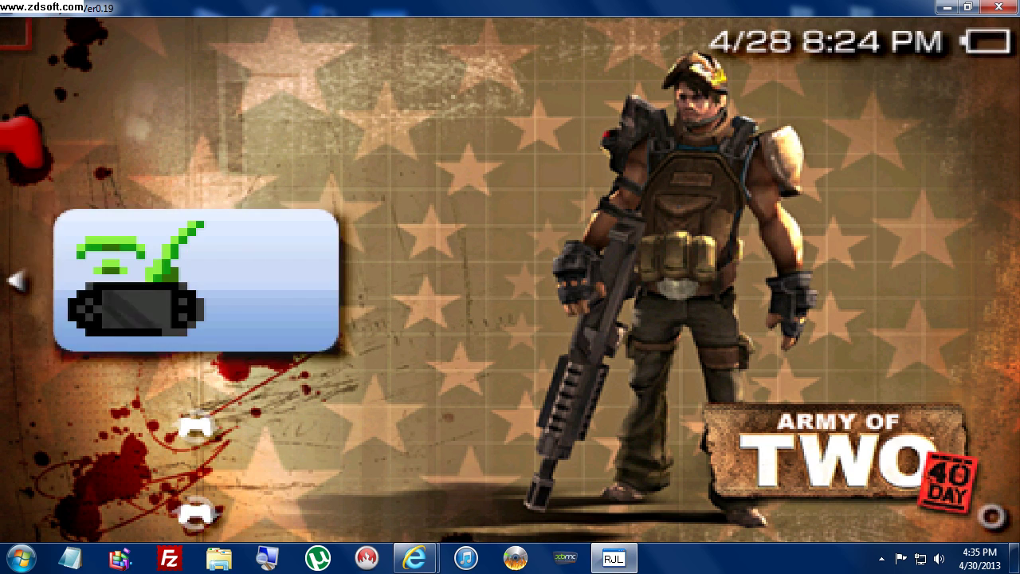
key("Down")
key("Down")
key("Down")
key("Down")
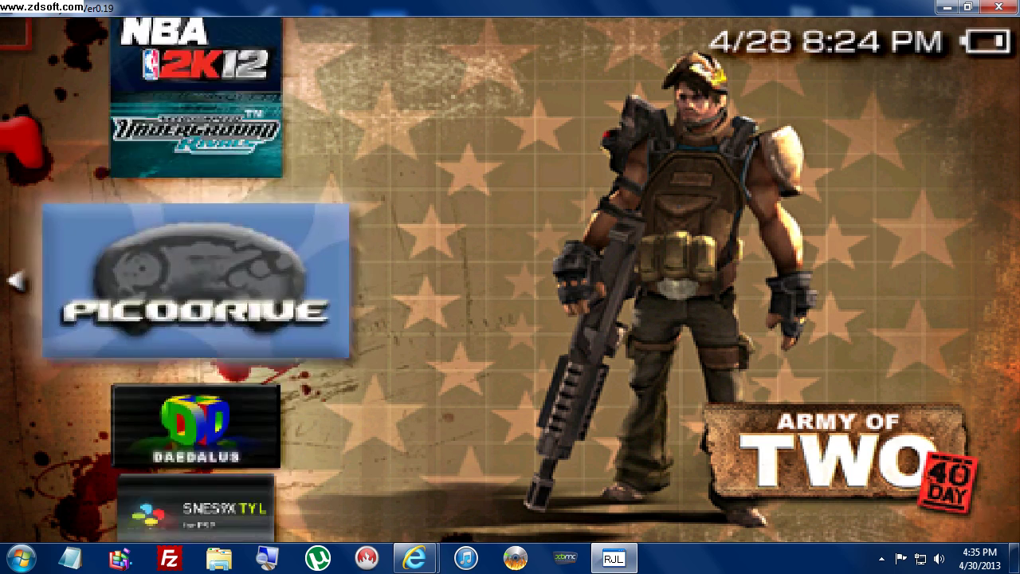
Step: Move down to PRO Fast Recovery and PRO Update, then restore RemoteJoyLite to a small window
key("Down")
key("Down")
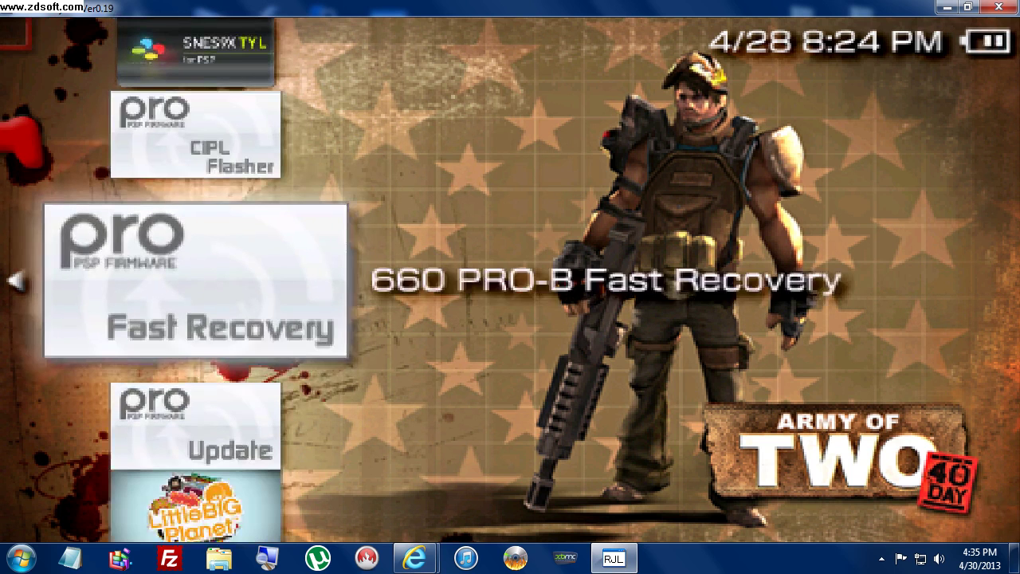
key("Down")
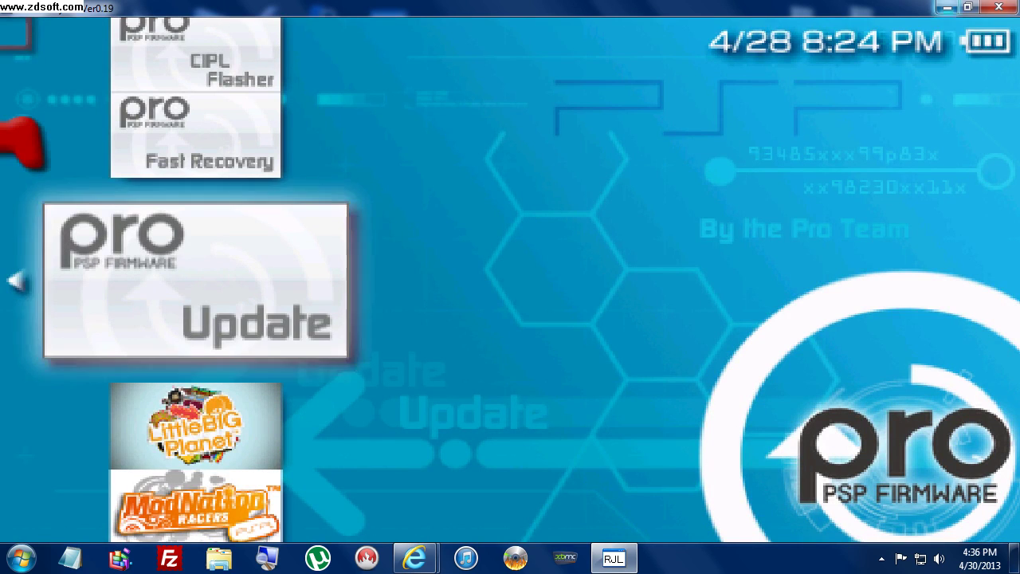
key("super+Down")
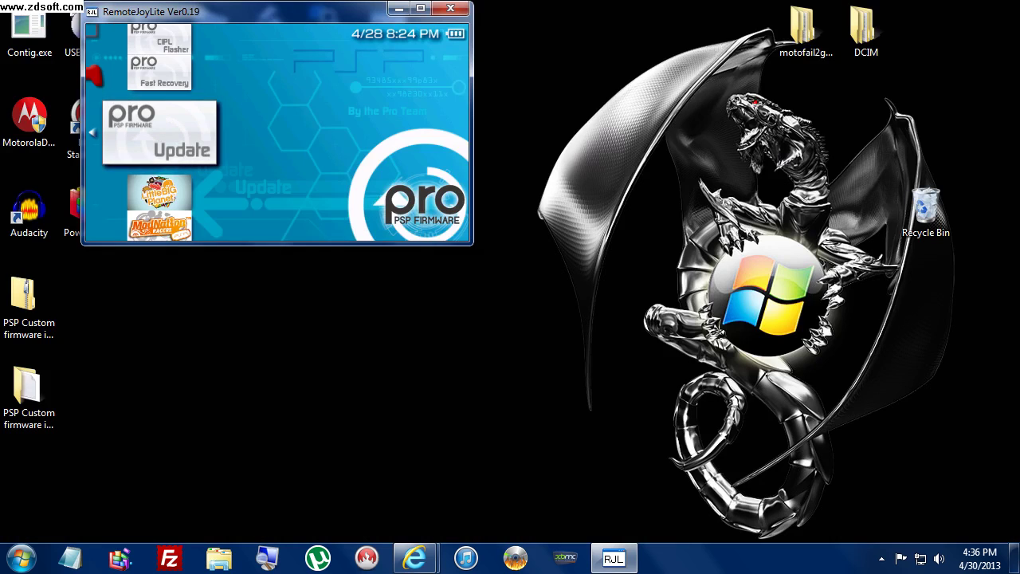